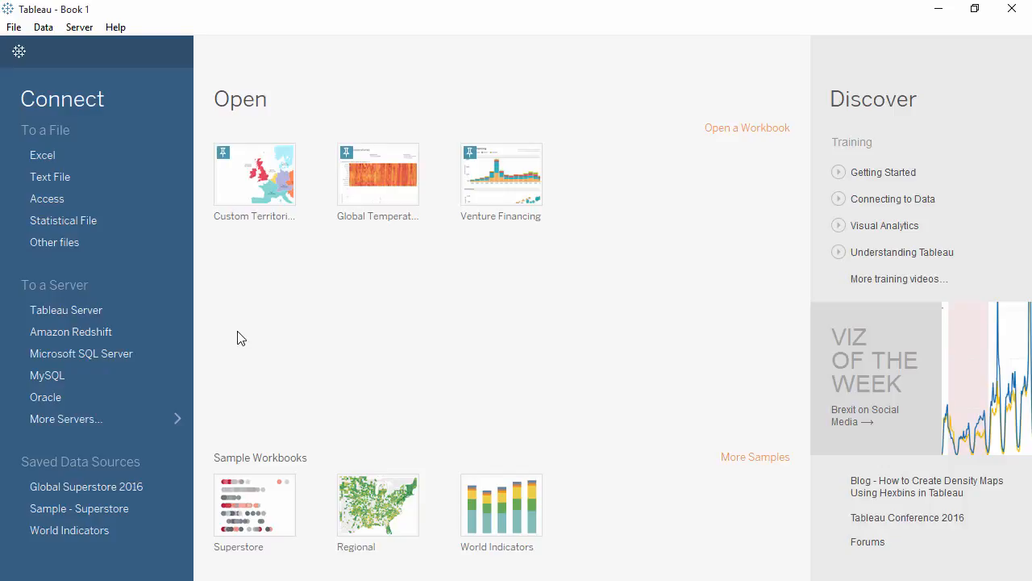
- Review the full list of server connectors, switch to Excel to view the Global Superstore 2016.xlsx workbook, and return to Tableau
left_click(121, 418)
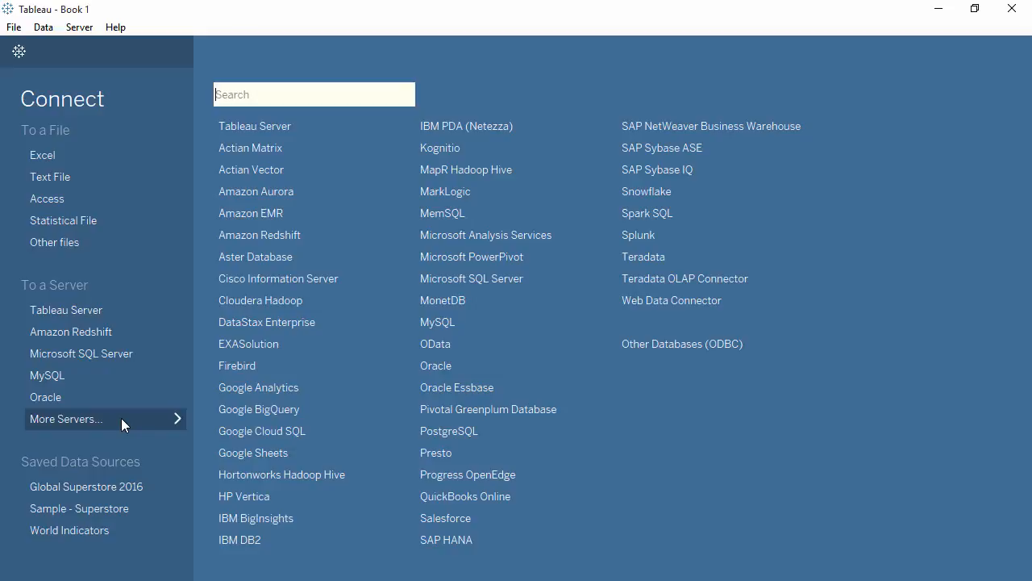
left_click(121, 418)
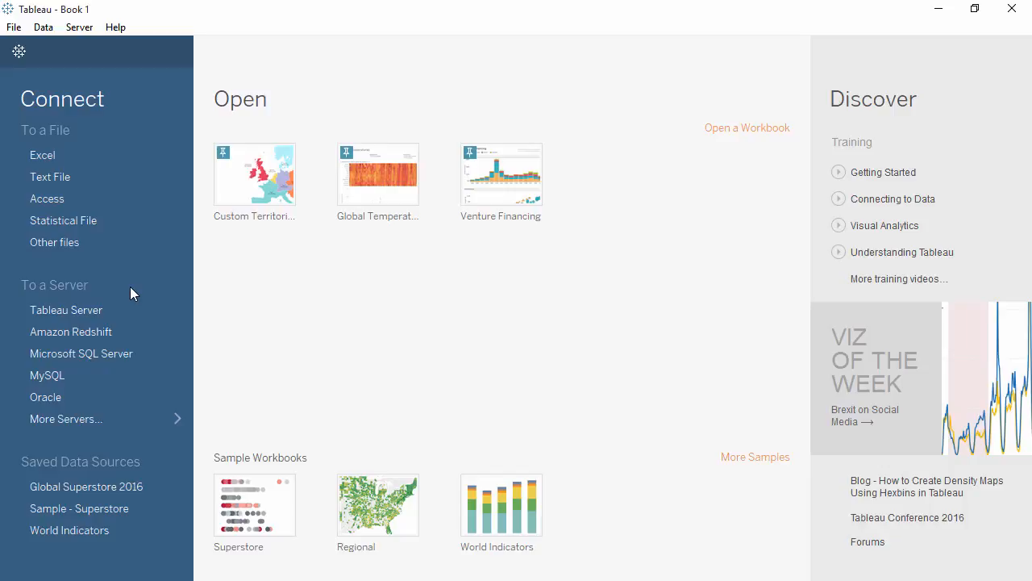
left_click(938, 13)
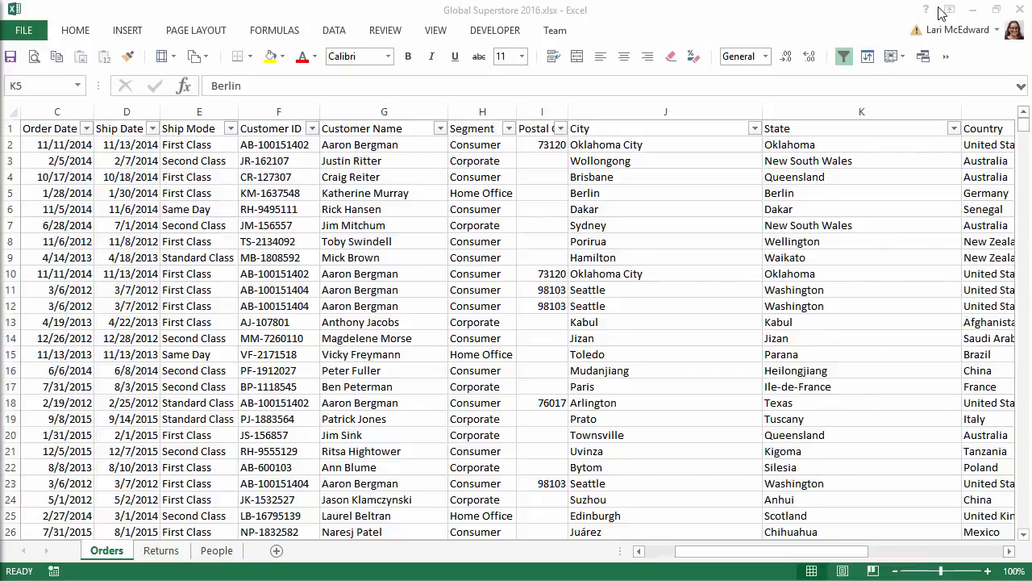
left_click(973, 10)
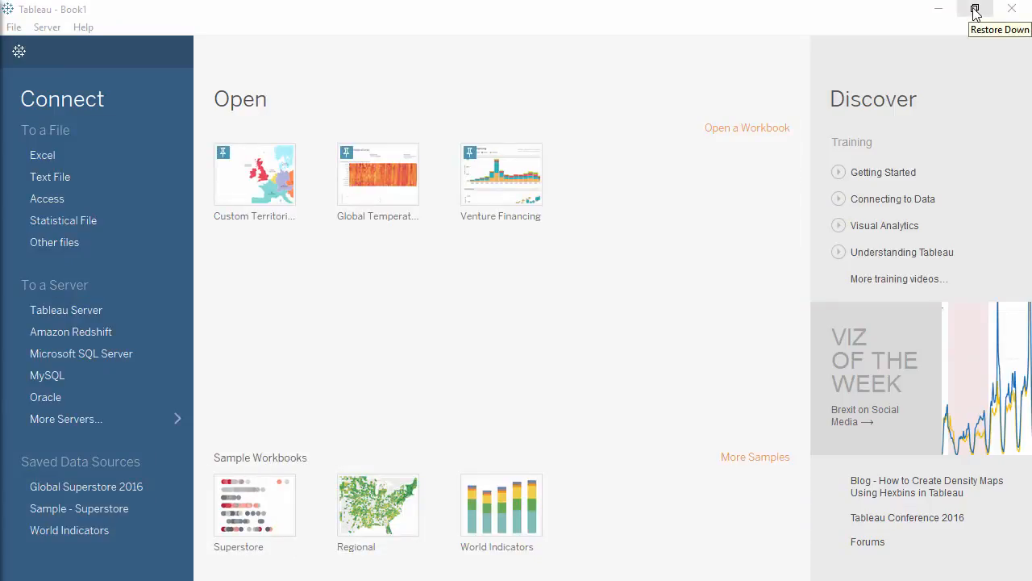
- Connect to the Excel workbook Global Superstore 2016.xlsx and add its Orders sheet to the data source
left_click(85, 153)
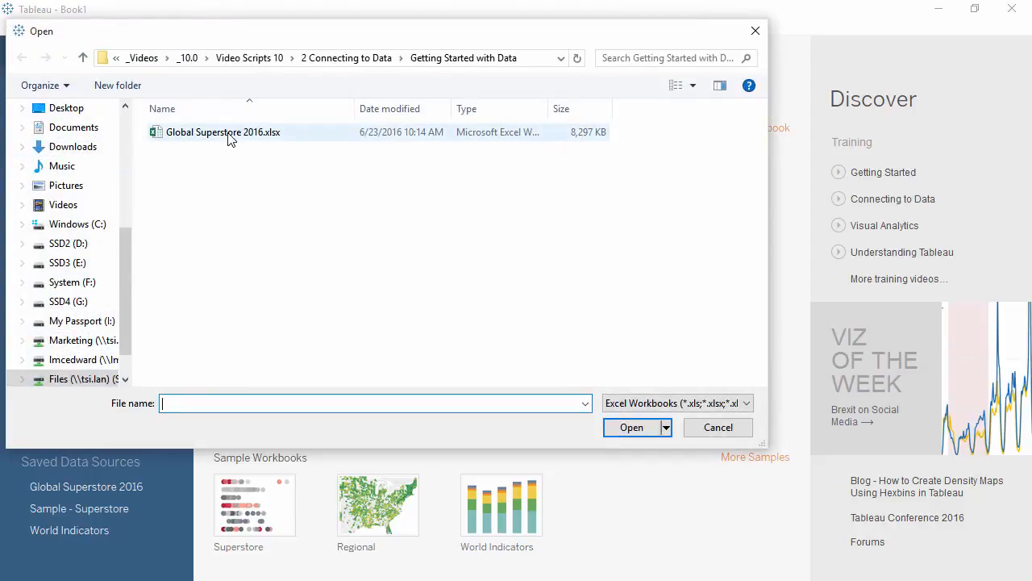
left_click(228, 138)
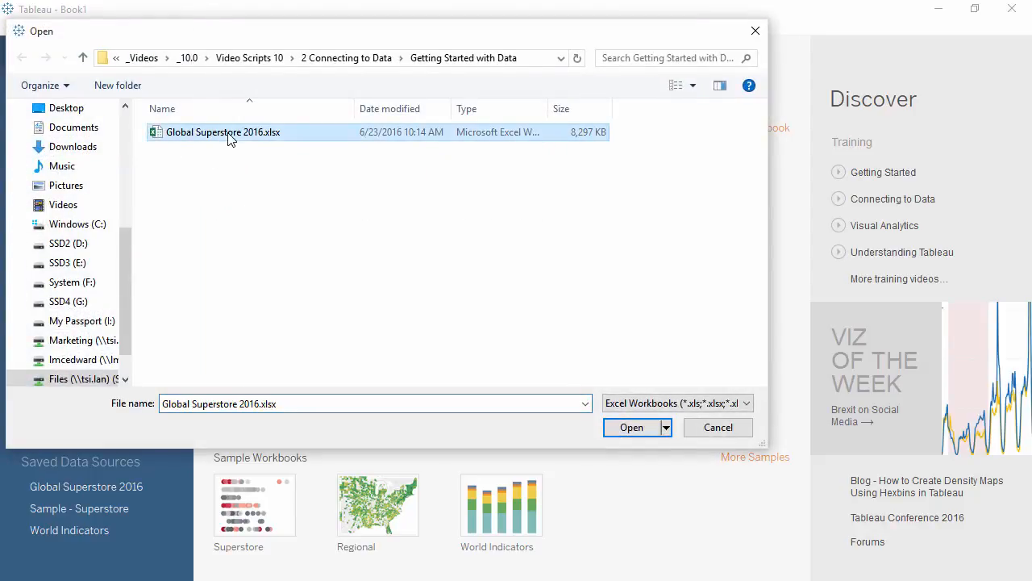
left_click(632, 428)
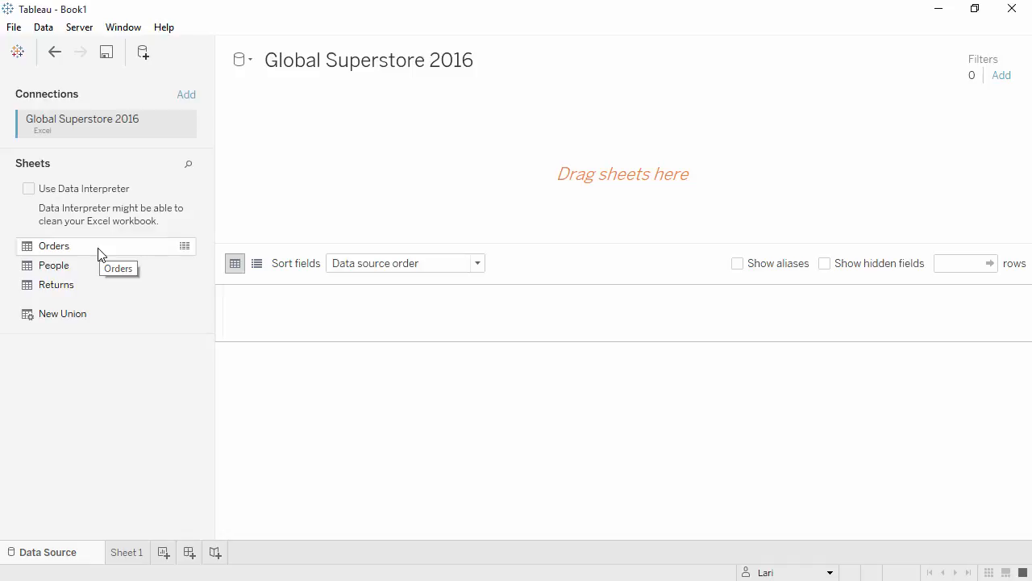
left_click_drag(98, 254, 302, 191)
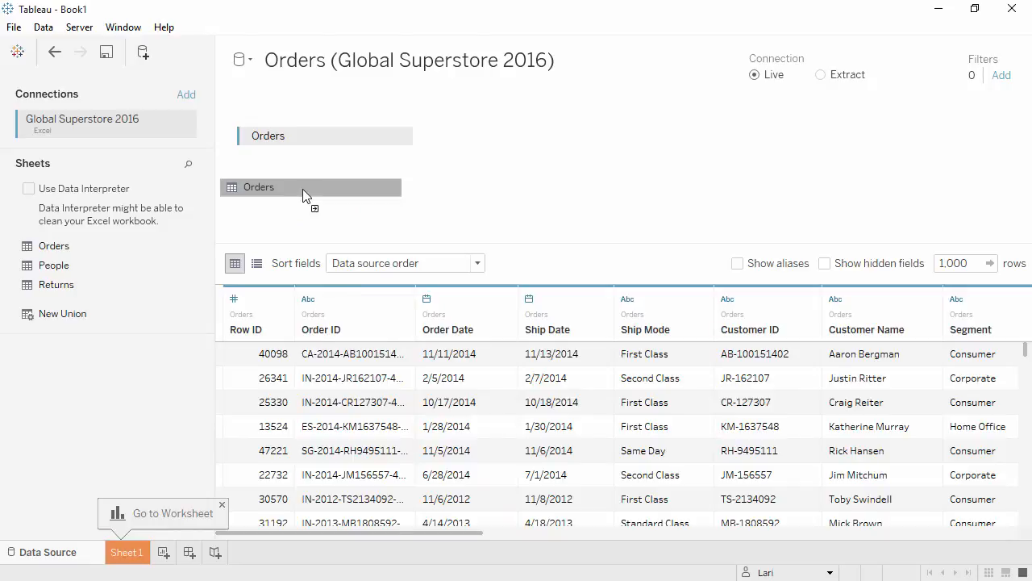
- Examine the naming and menu options of the Orders table, the Order ID column's data types and the Row ID column's options
double_click(304, 137)
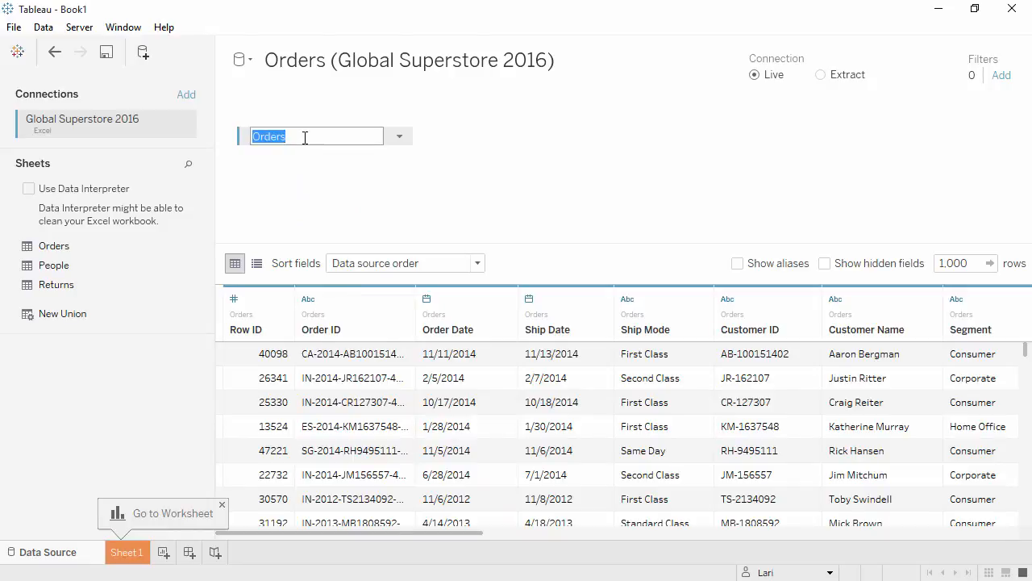
left_click(307, 176)
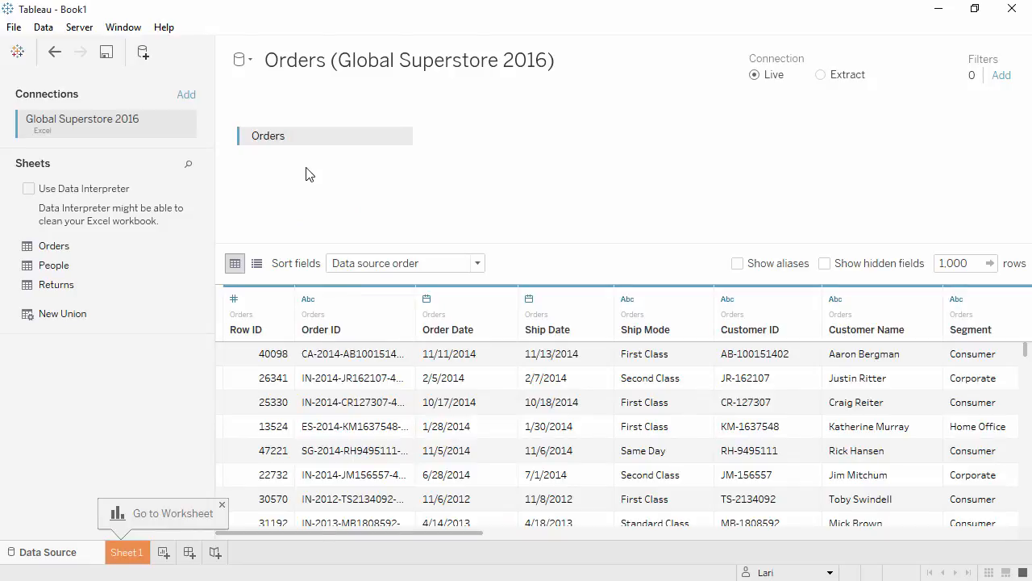
left_click(399, 139)
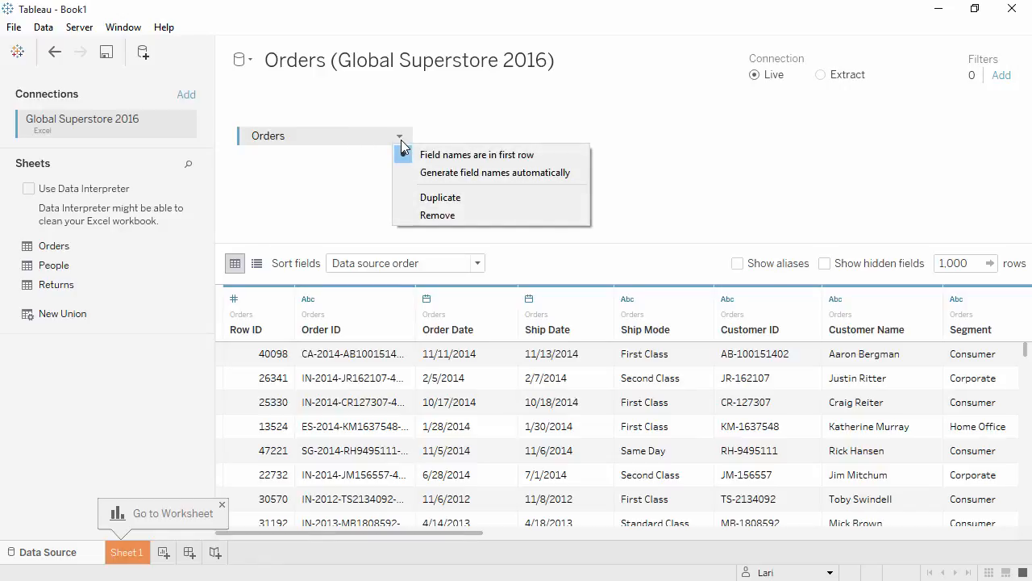
left_click(384, 168)
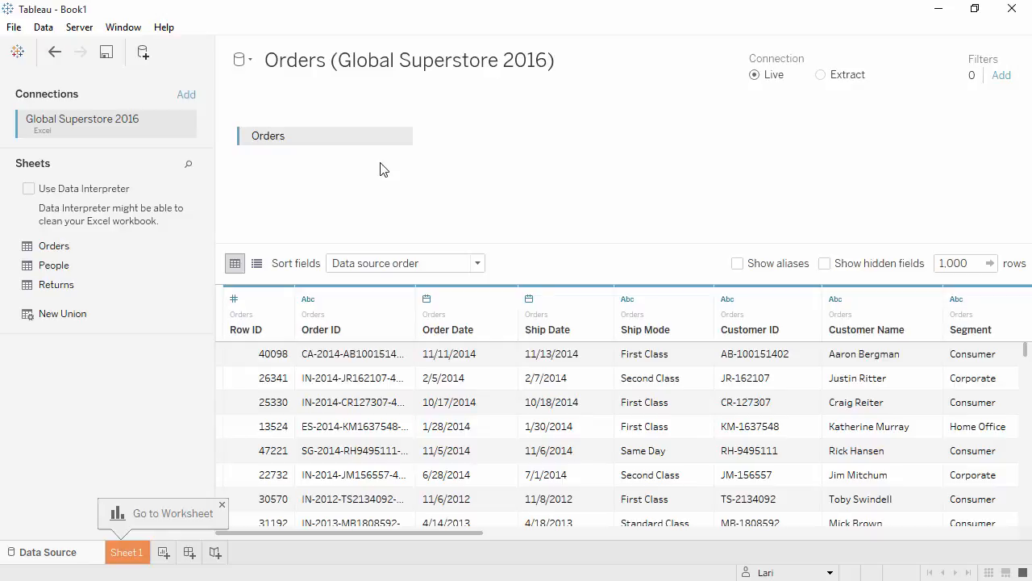
double_click(360, 333)
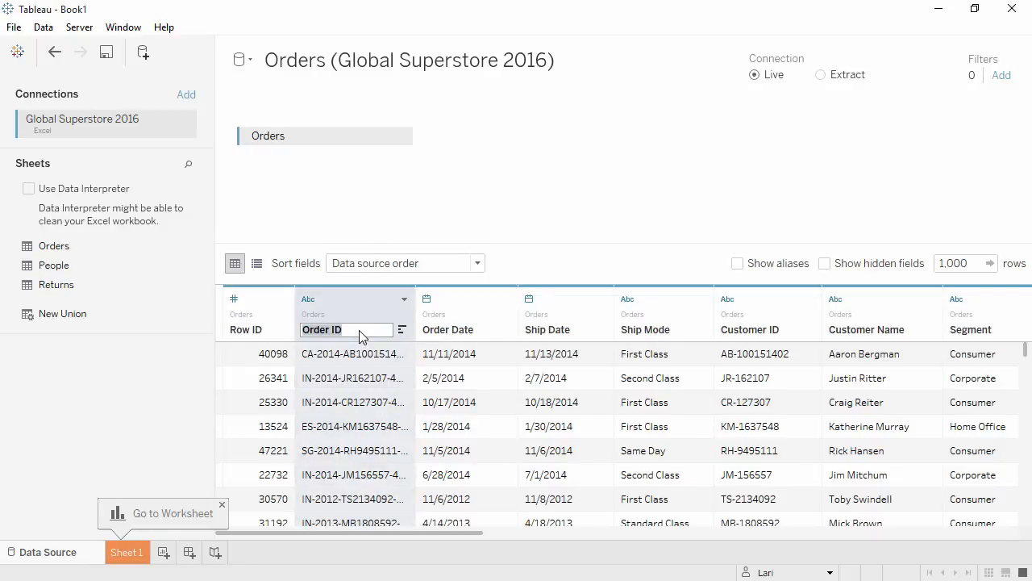
left_click(313, 299)
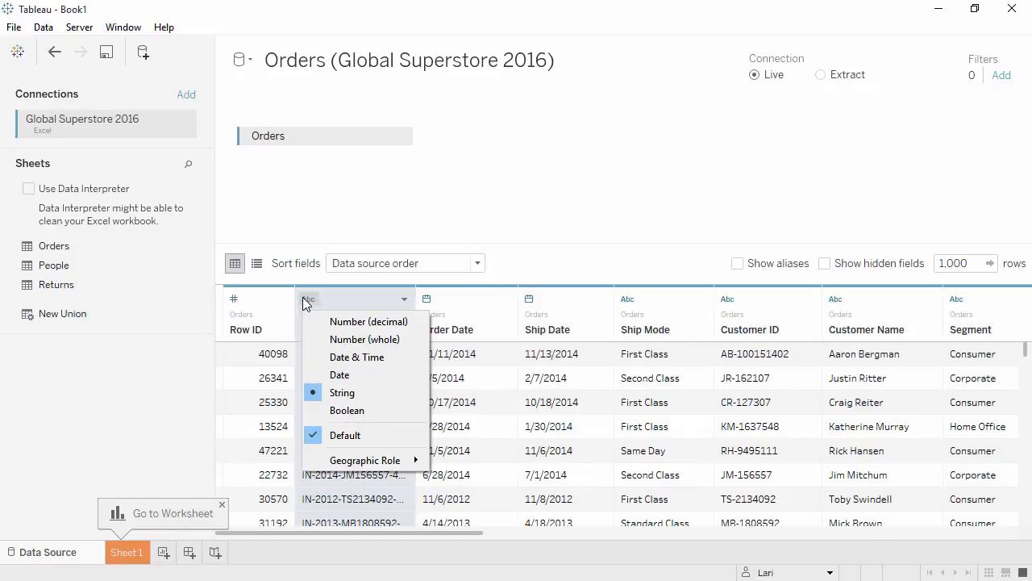
left_click(288, 301)
left_click(284, 299)
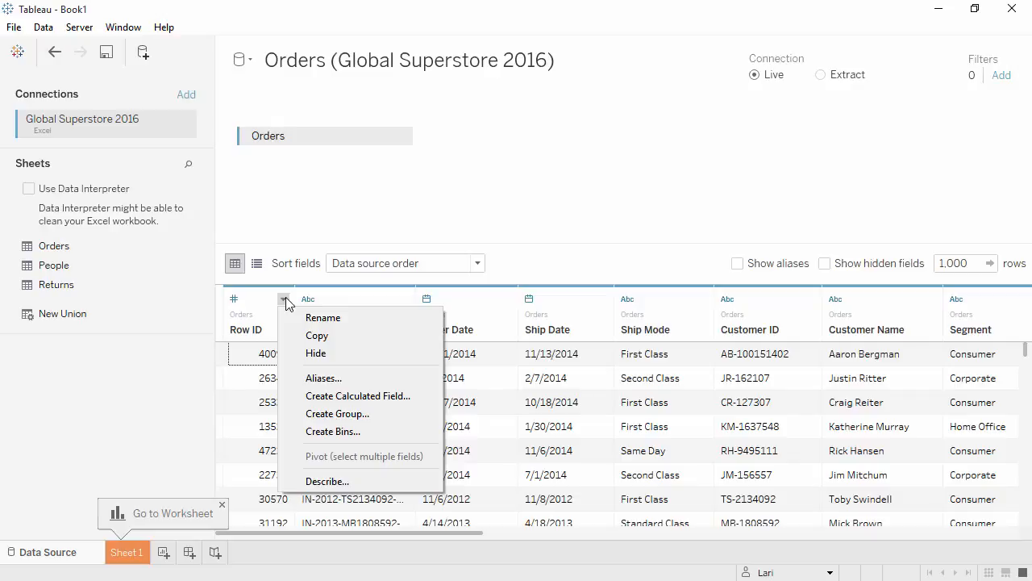
left_click(293, 233)
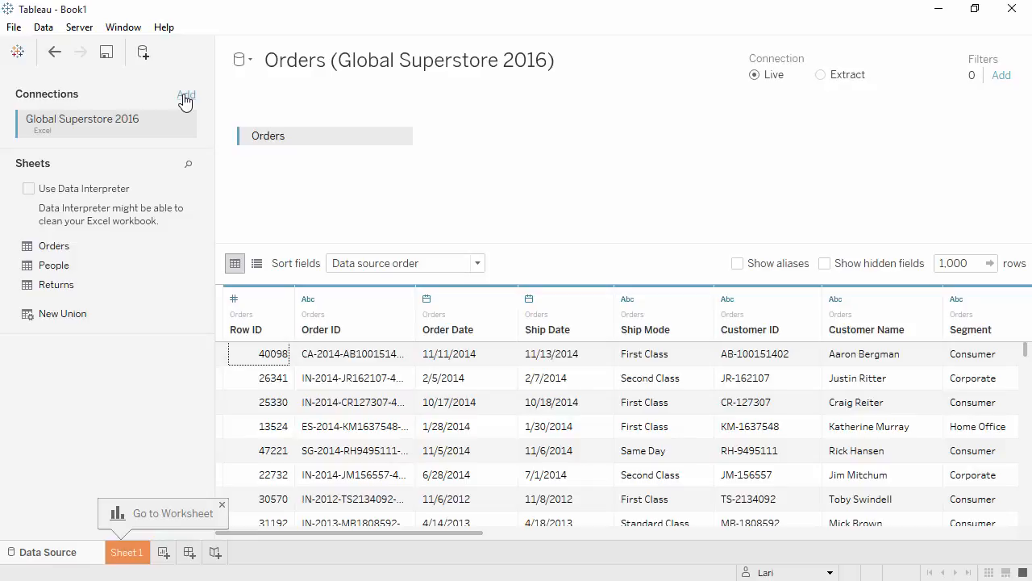
- Add a new Amazon Redshift data source for the analytics database, entering the account password and signing in
left_click(144, 54)
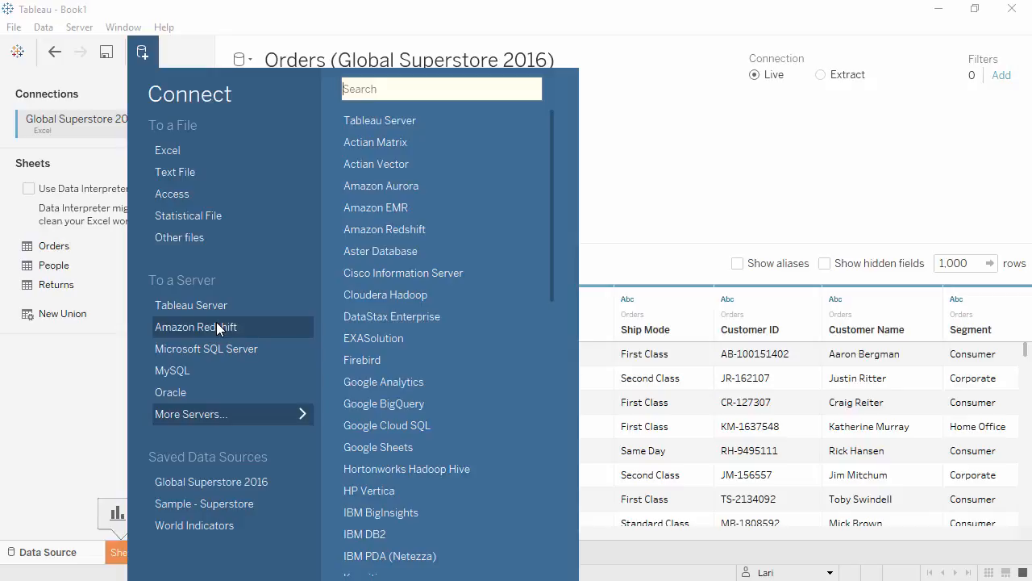
left_click(218, 328)
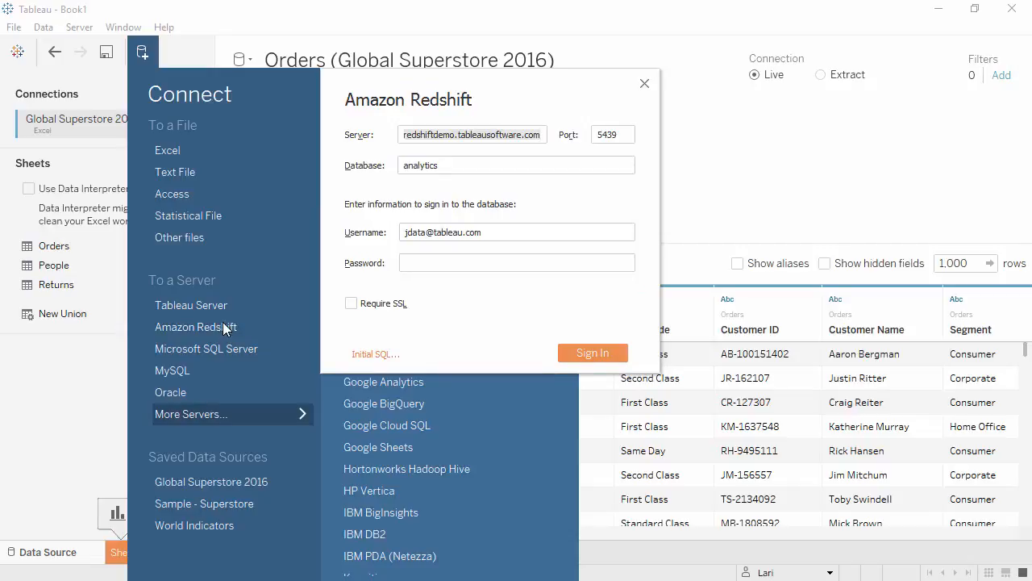
left_click(414, 265)
type("•••••••••")
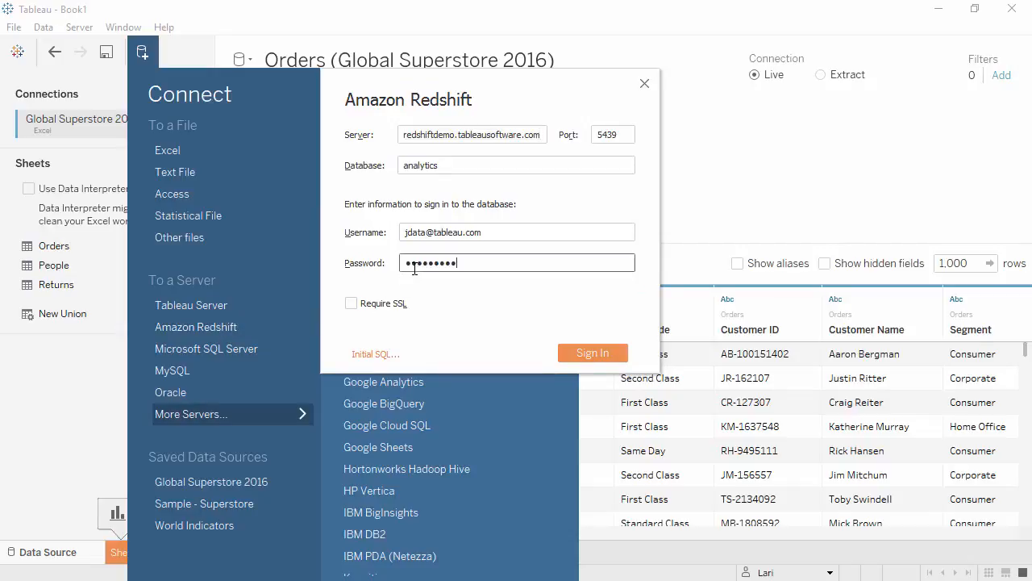
left_click(570, 352)
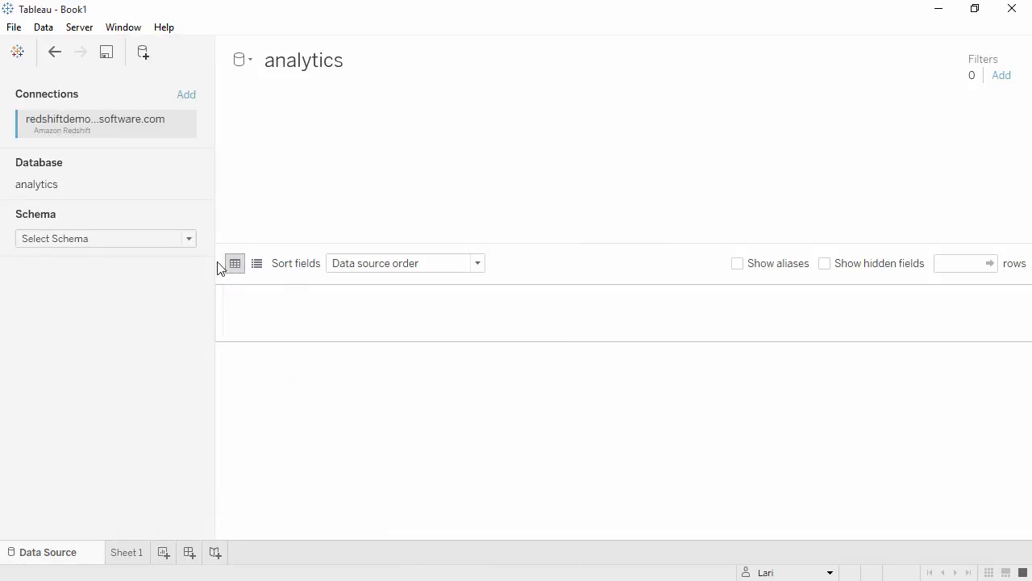
- Select the faa schema and add its flightdata table to the data source
left_click(190, 239)
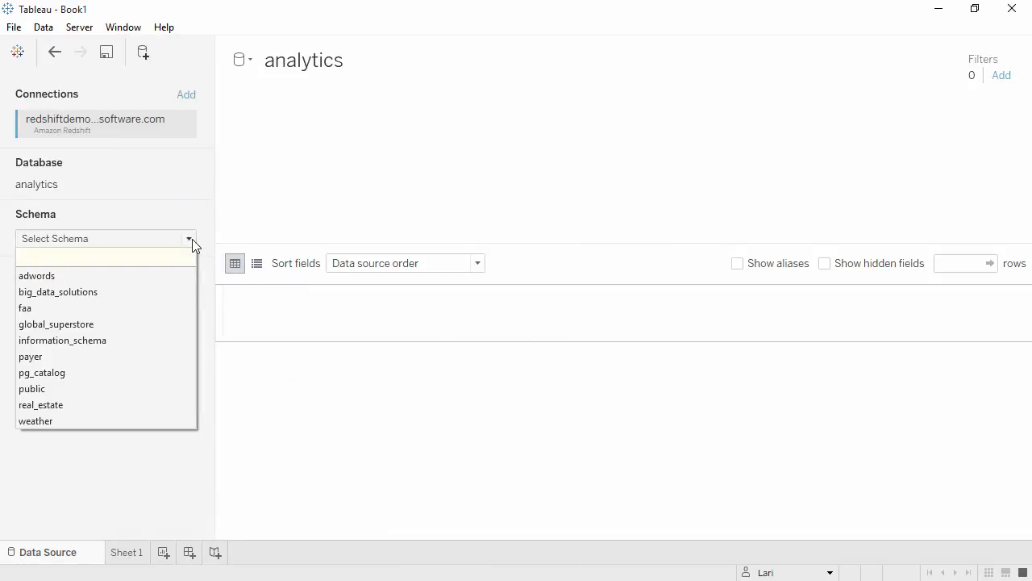
left_click(153, 309)
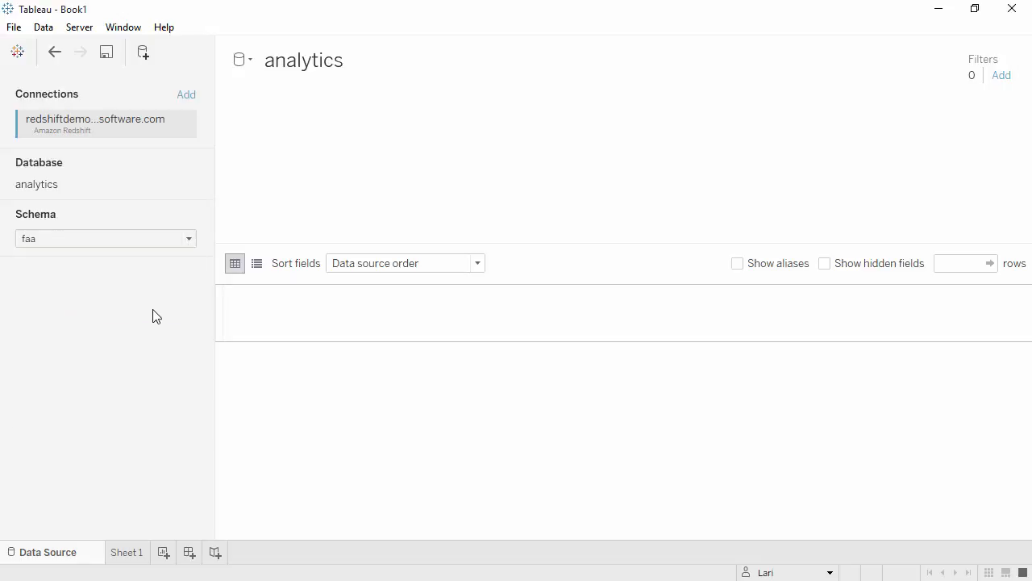
left_click_drag(115, 291, 322, 184)
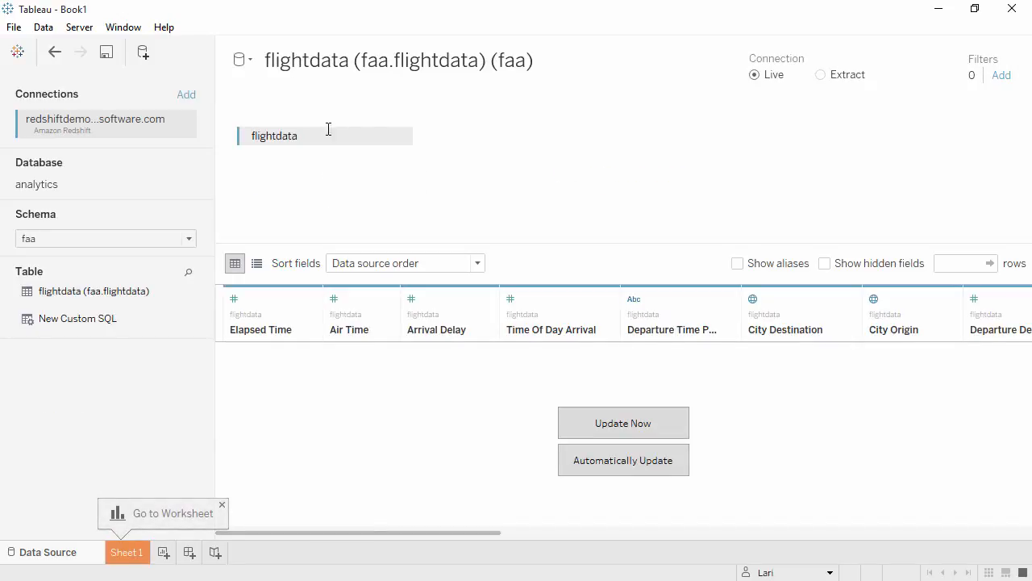
- Rename the Redshift data source as Flight Data
left_click(338, 66)
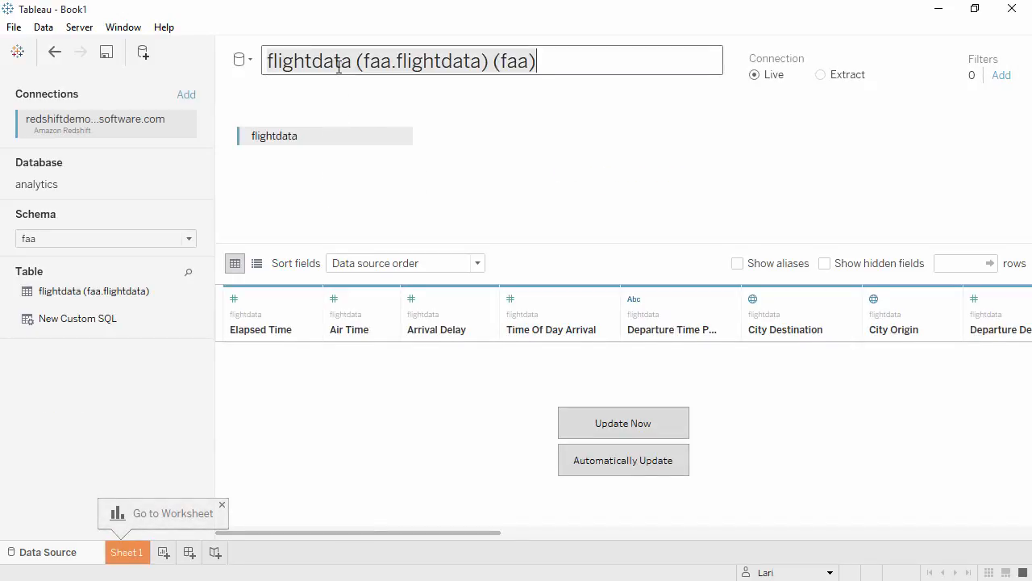
type("Flight Data")
key("Return")
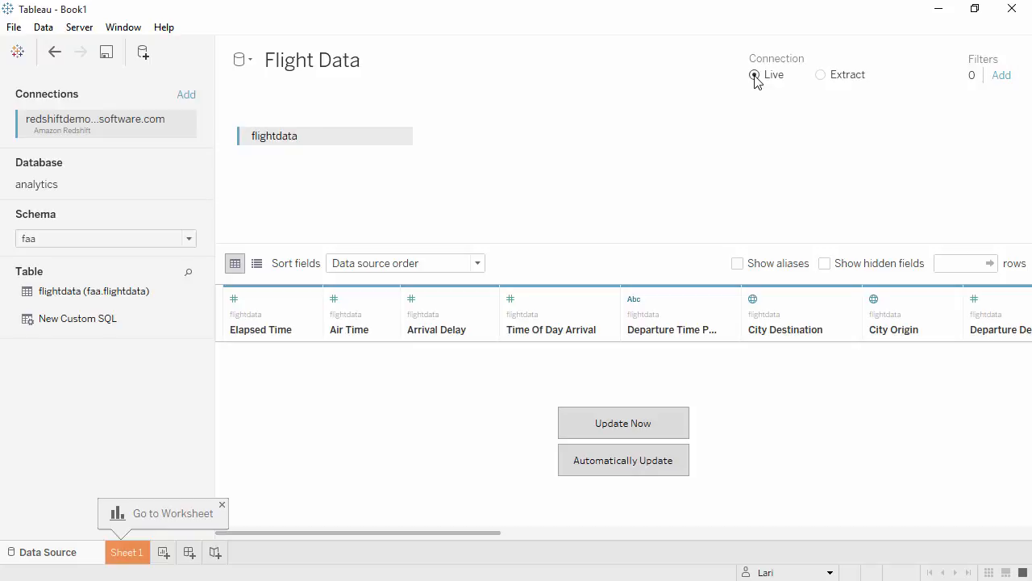
- Switch the Flight Data connection to Extract to view its extract settings, and set it back to Live
left_click(821, 76)
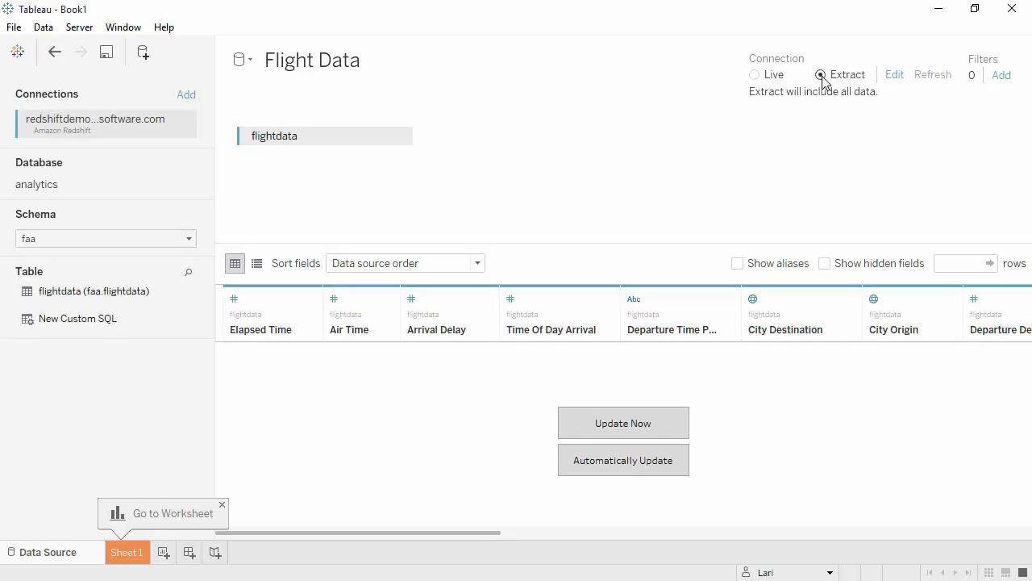
left_click(893, 77)
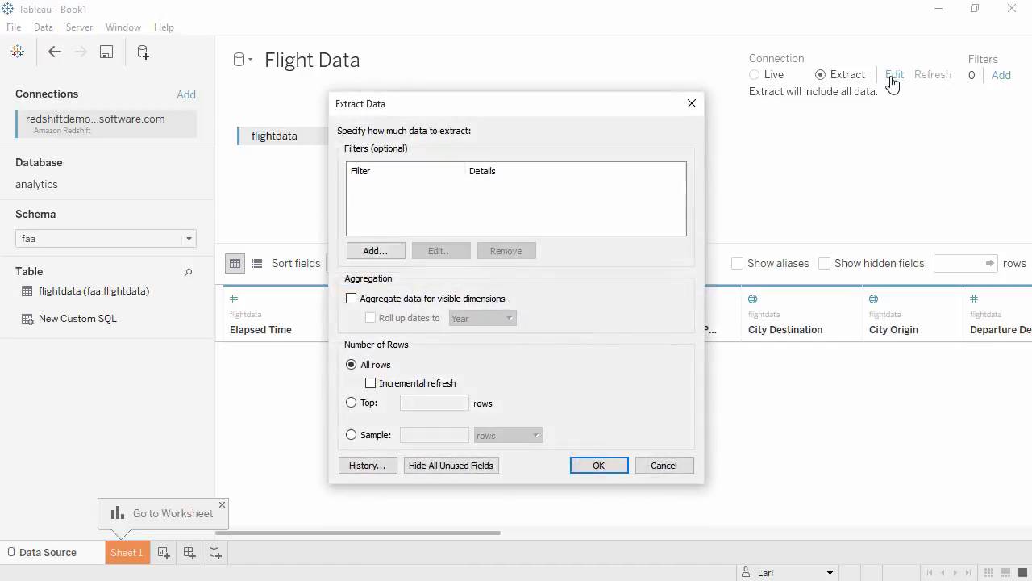
left_click(697, 106)
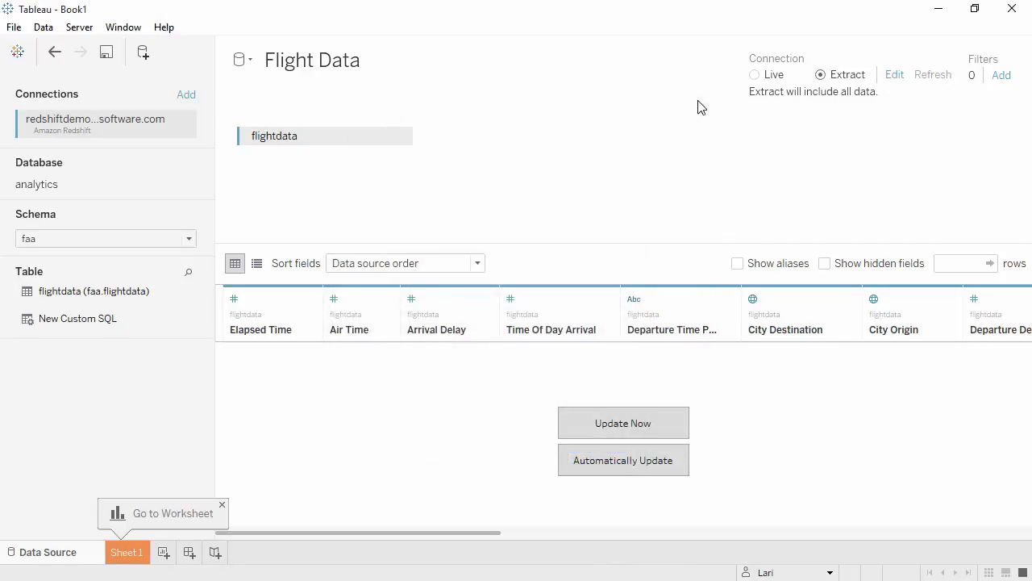
left_click(756, 76)
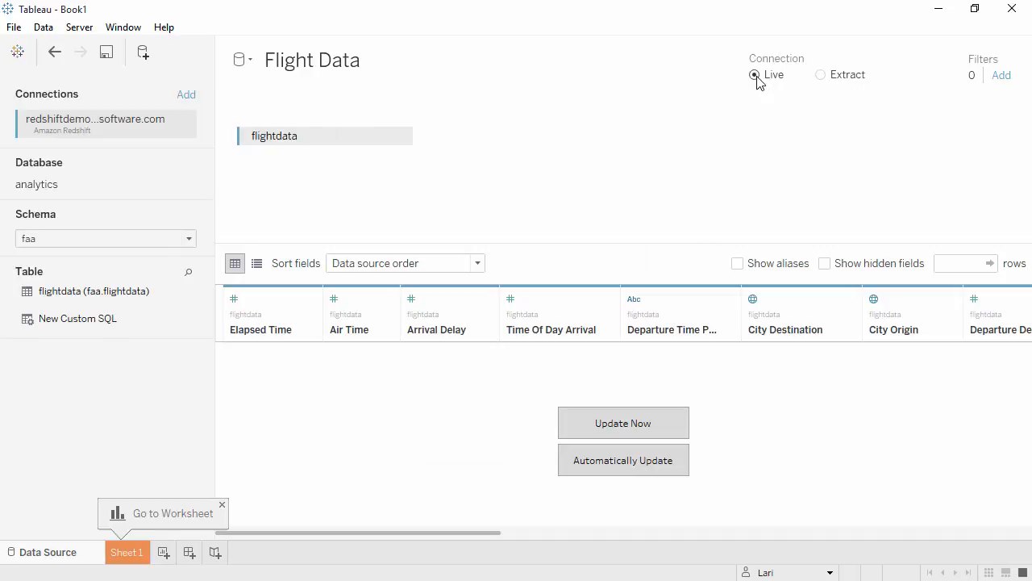
- On Sheet 1, plot Sales by year of Order Date using the Orders (Global Superstore 2016) data source
left_click(121, 554)
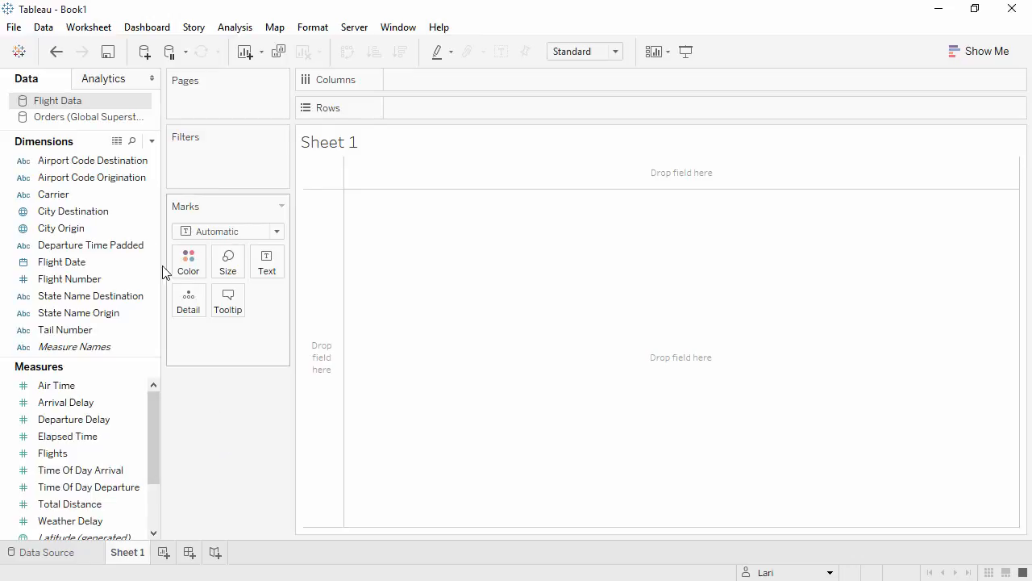
left_click(103, 121)
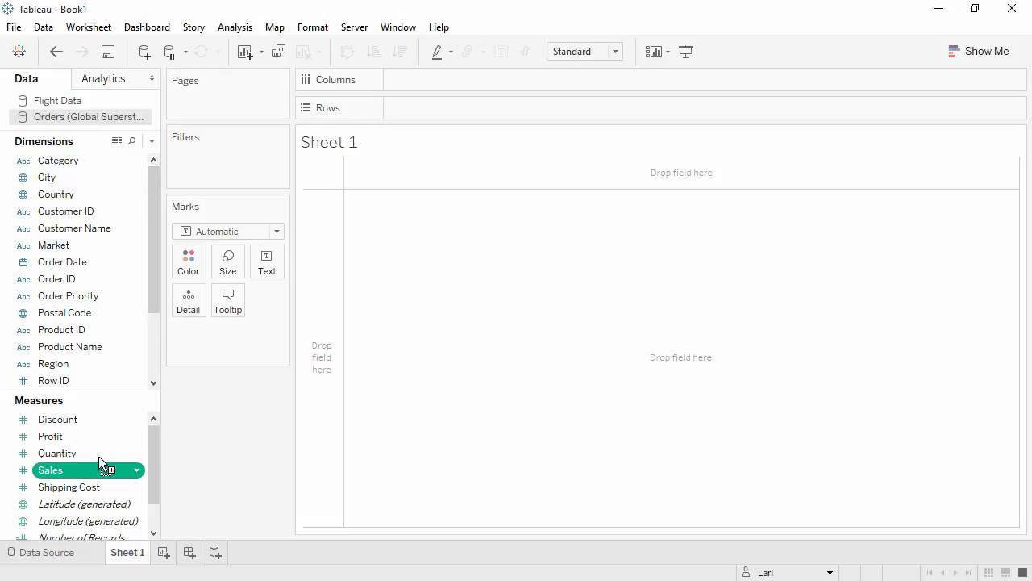
left_click_drag(98, 466, 316, 360)
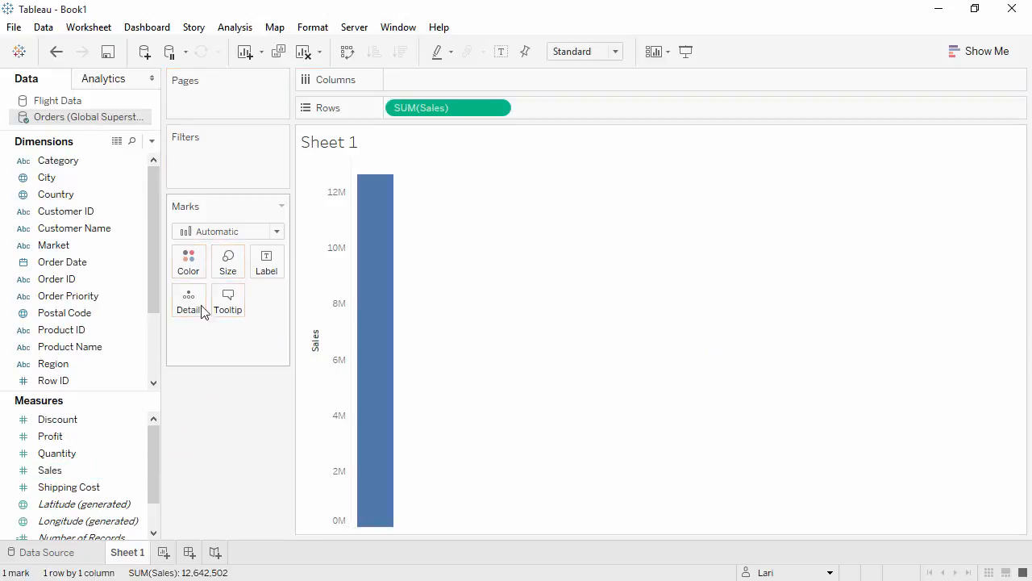
left_click_drag(99, 272, 385, 160)
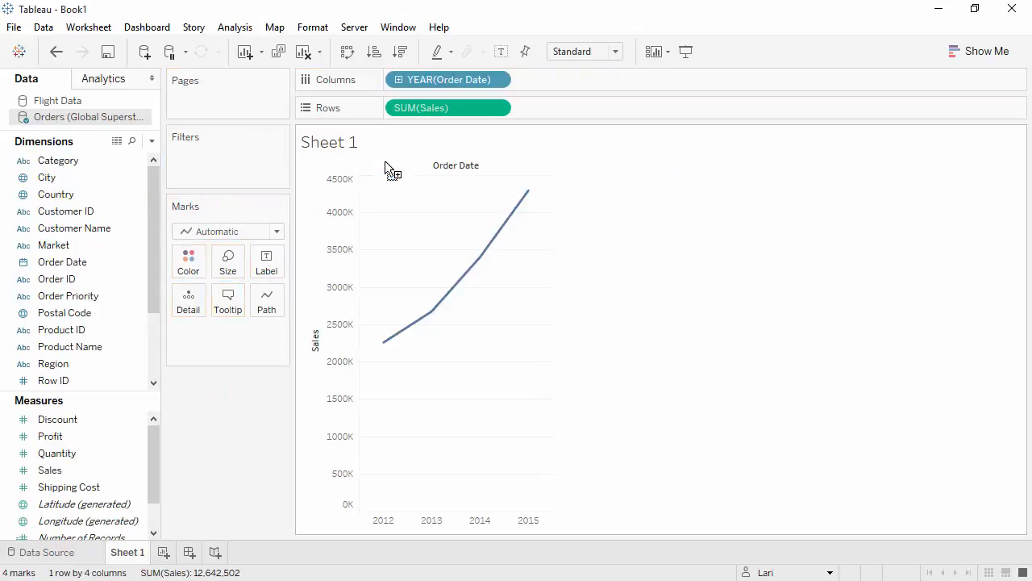
- Expand Order Date to quarters across the columns and color the sales lines by year
left_click(399, 79)
left_click_drag(412, 81, 186, 266)
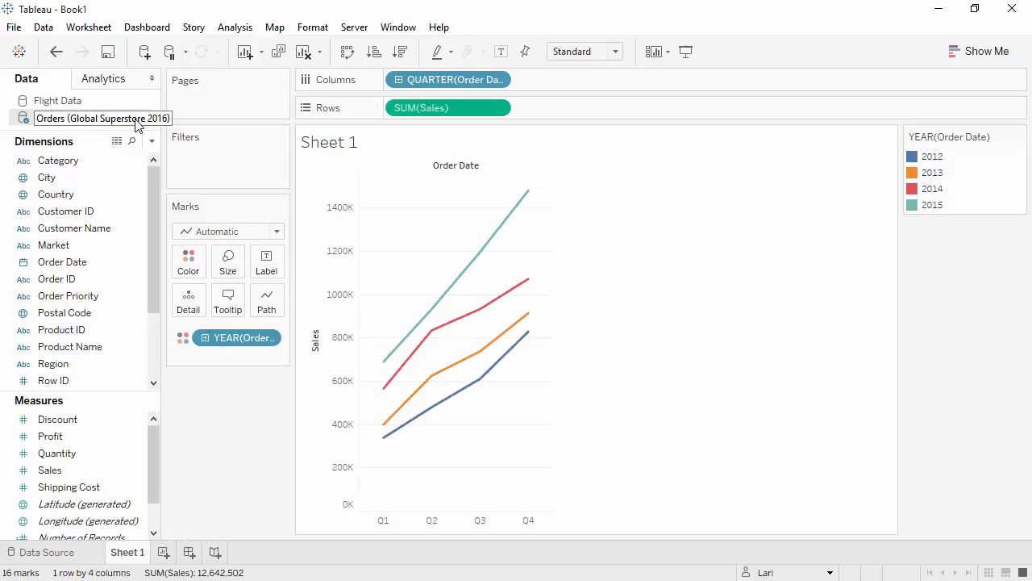
- Return to the data source page for Orders (Global Superstore 2016)
left_click(75, 553)
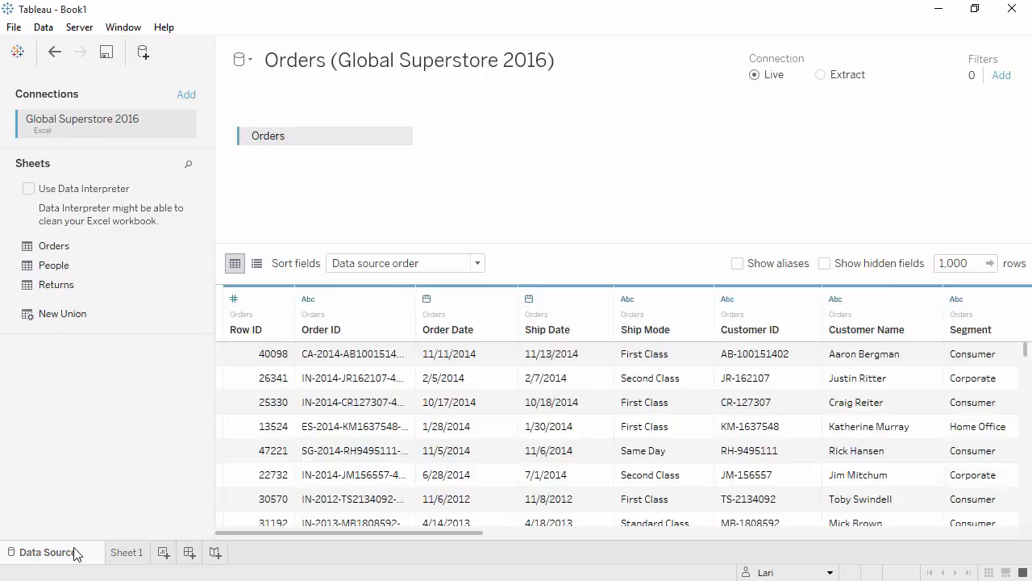
- Add the Returns sheet to the Orders data source as a left join on Order ID and check its columns in the data preview
left_click_drag(89, 286, 454, 208)
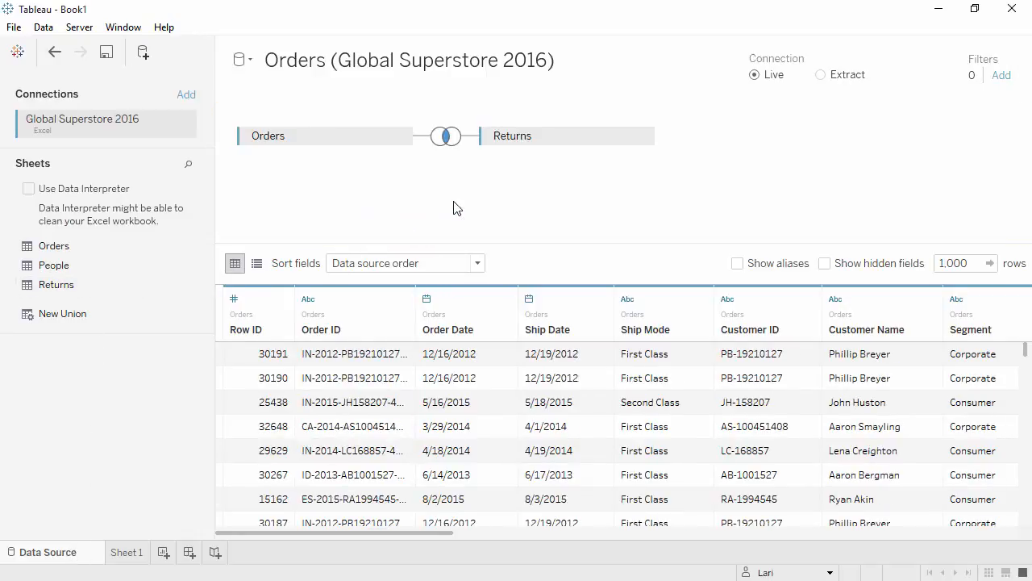
left_click(449, 144)
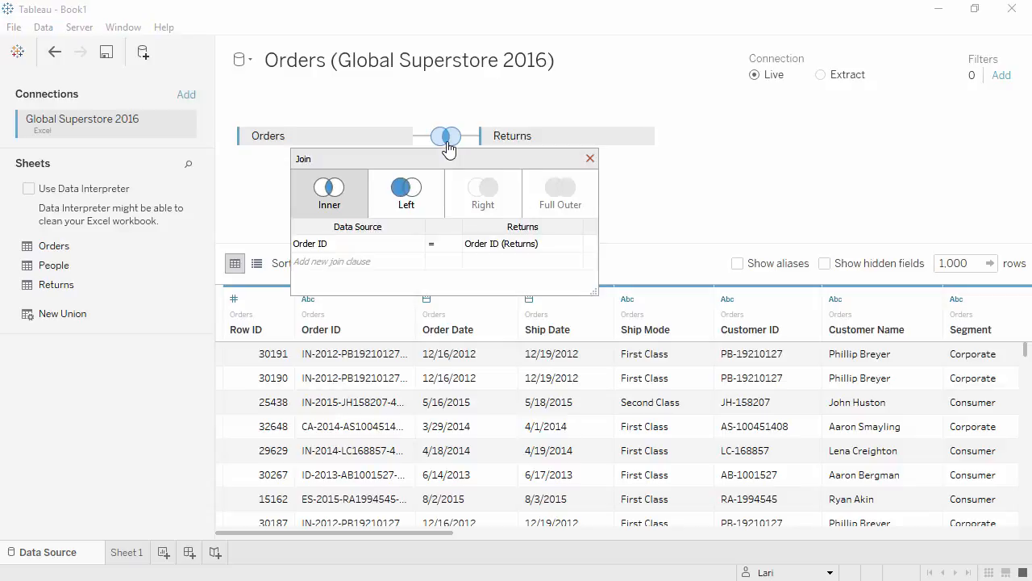
left_click(416, 245)
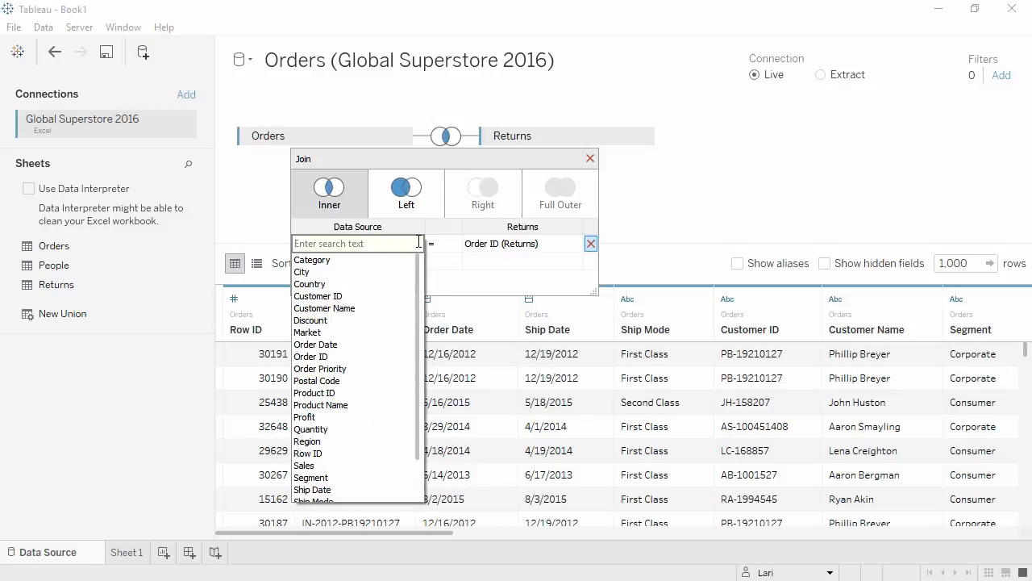
left_click(417, 233)
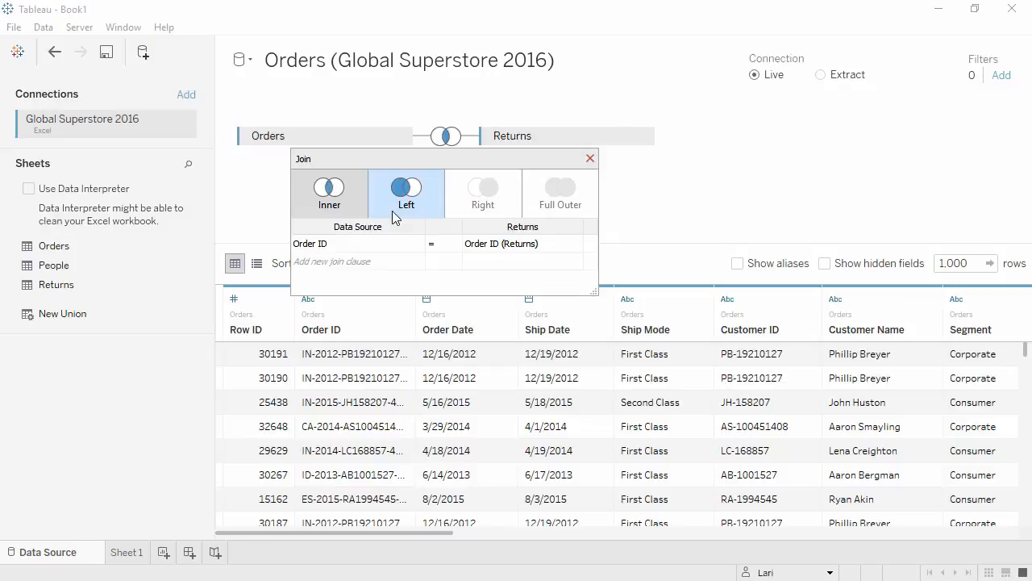
left_click(392, 213)
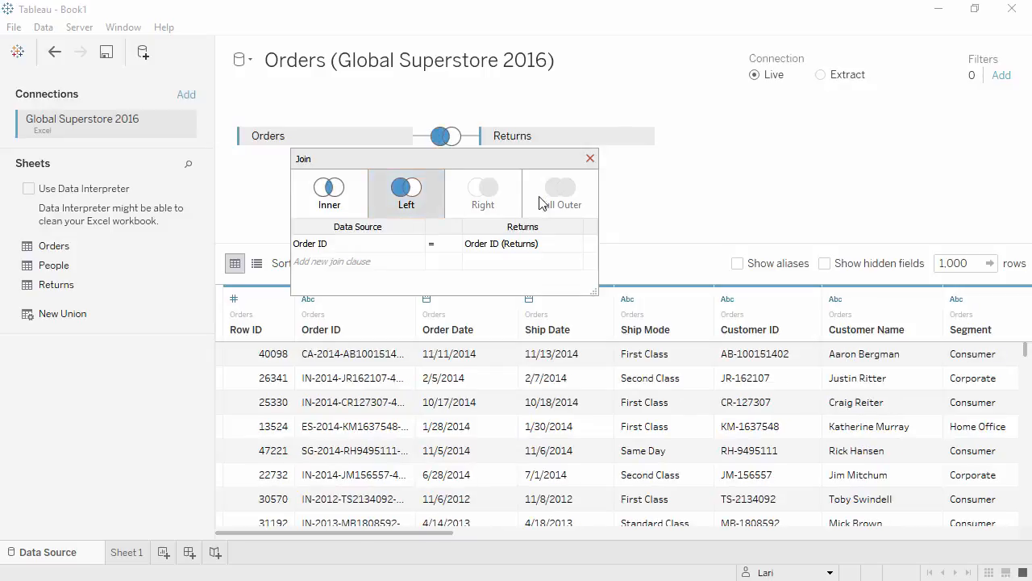
left_click(590, 160)
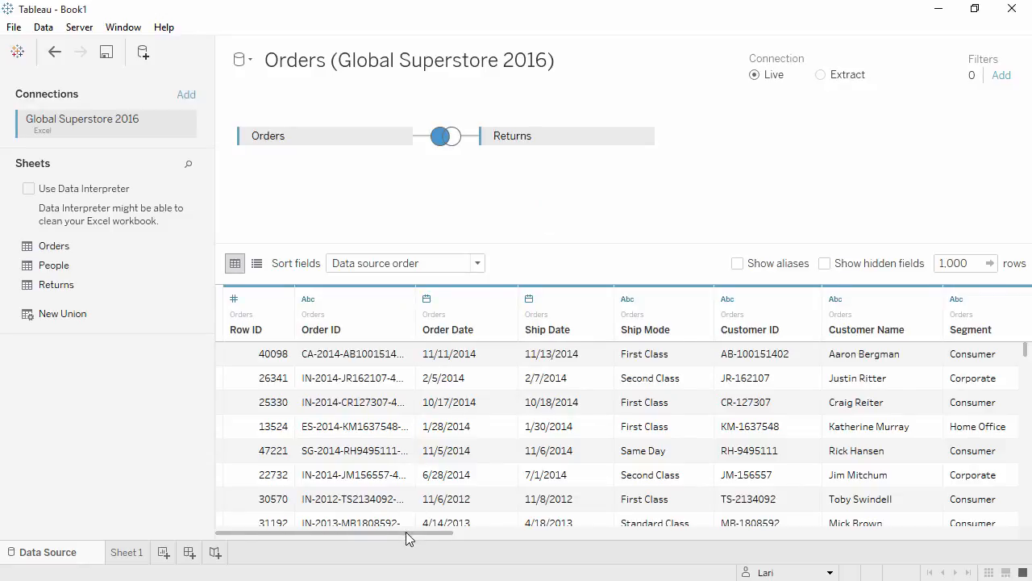
left_click_drag(406, 531, 960, 531)
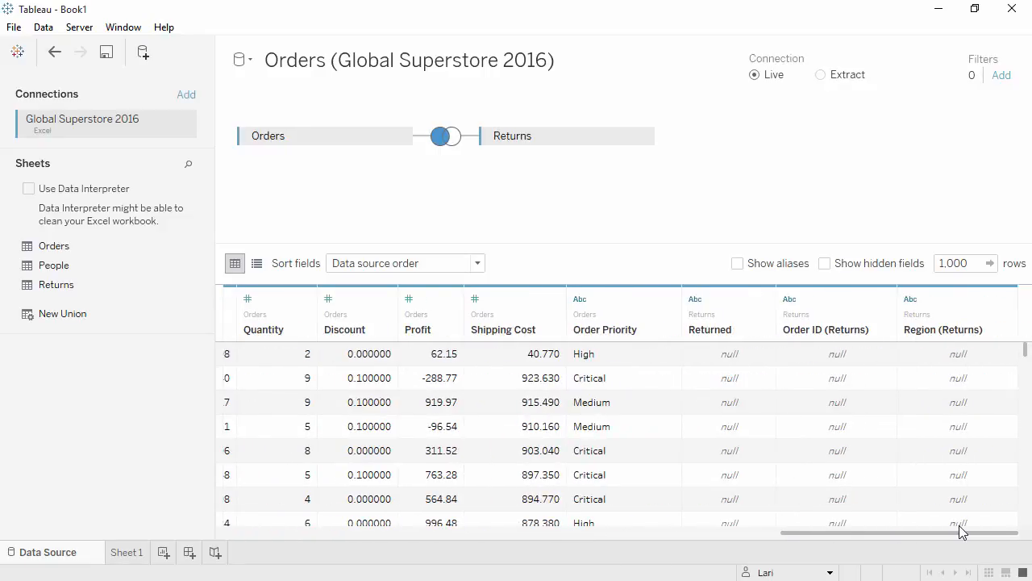
- On Sheet 1, size the sales lines by the Returned field from the Returns table
left_click(125, 553)
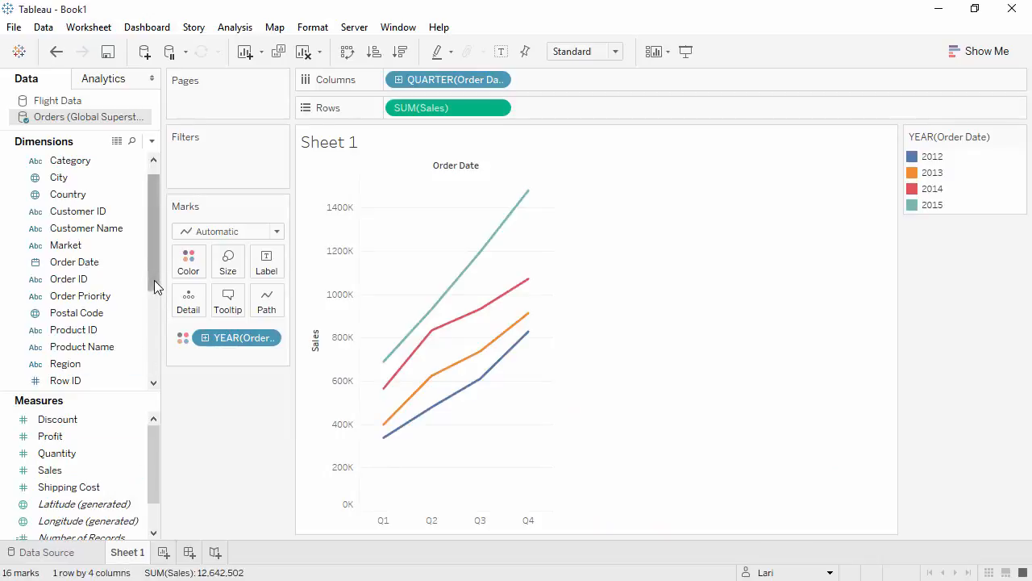
left_click_drag(153, 285, 154, 364)
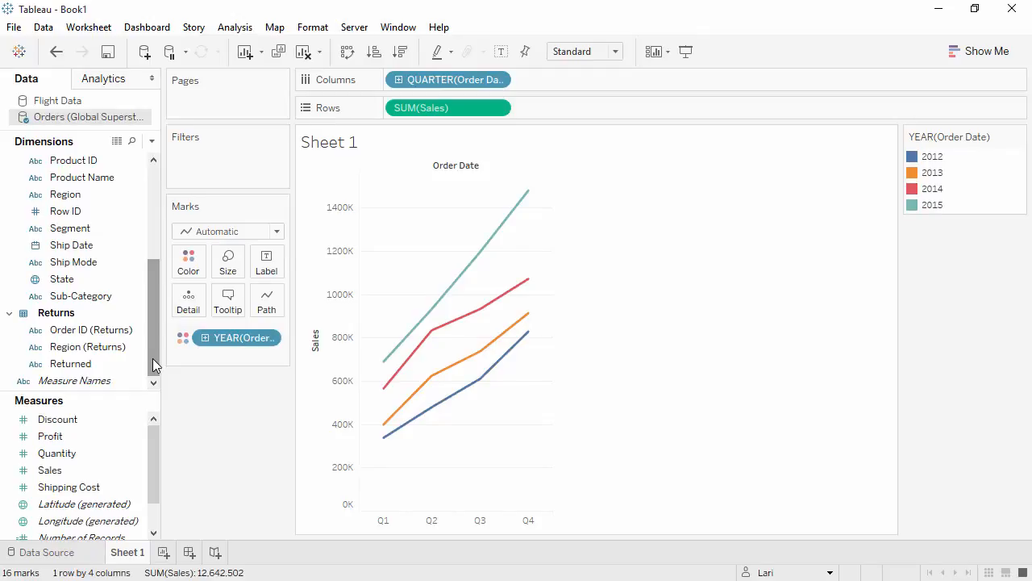
left_click_drag(97, 364, 228, 267)
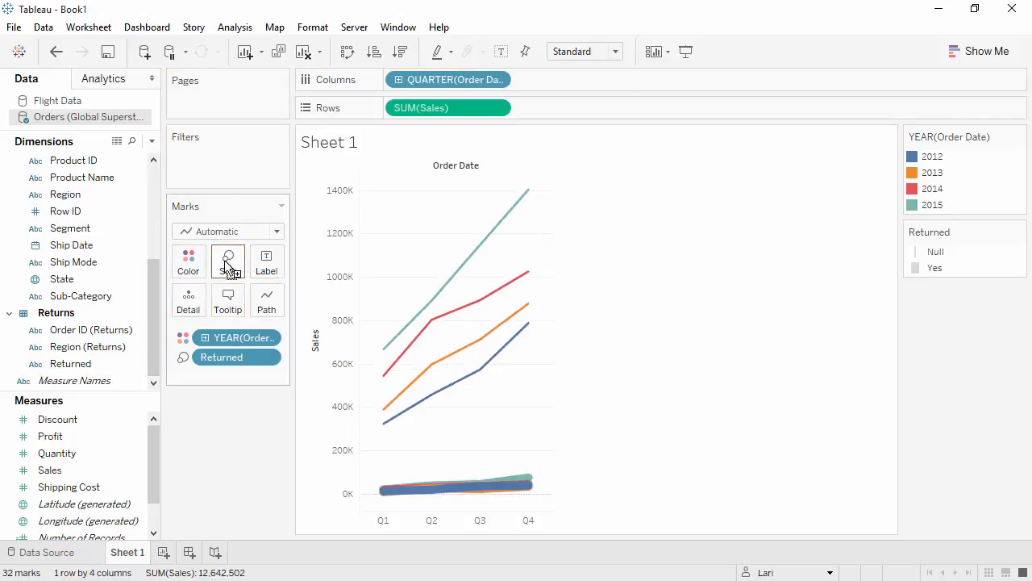